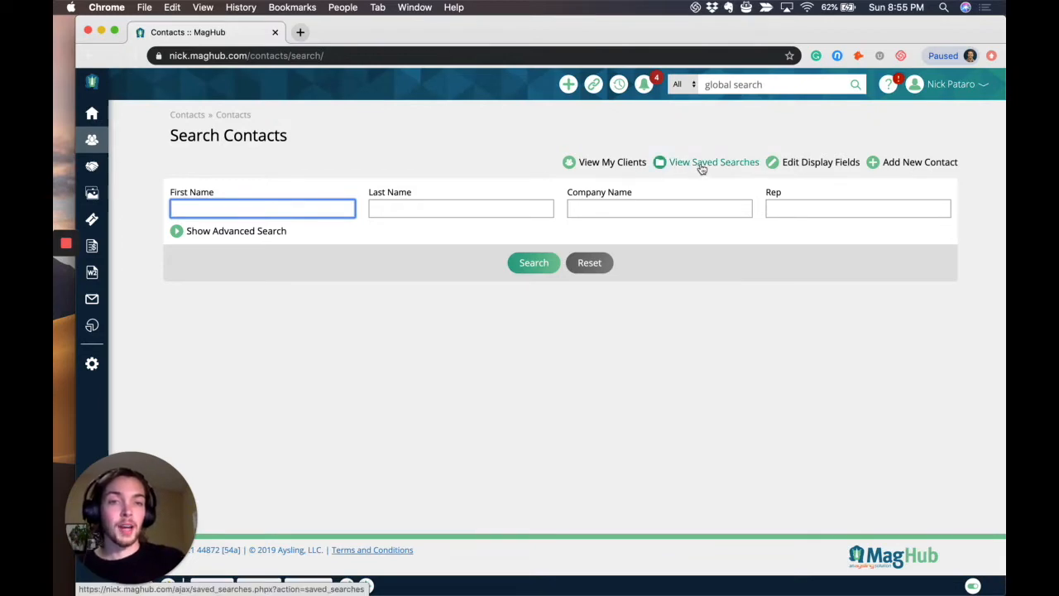
View the saved contact searches and the available actions for the Renewals search, and close the list.
left_click(733, 164)
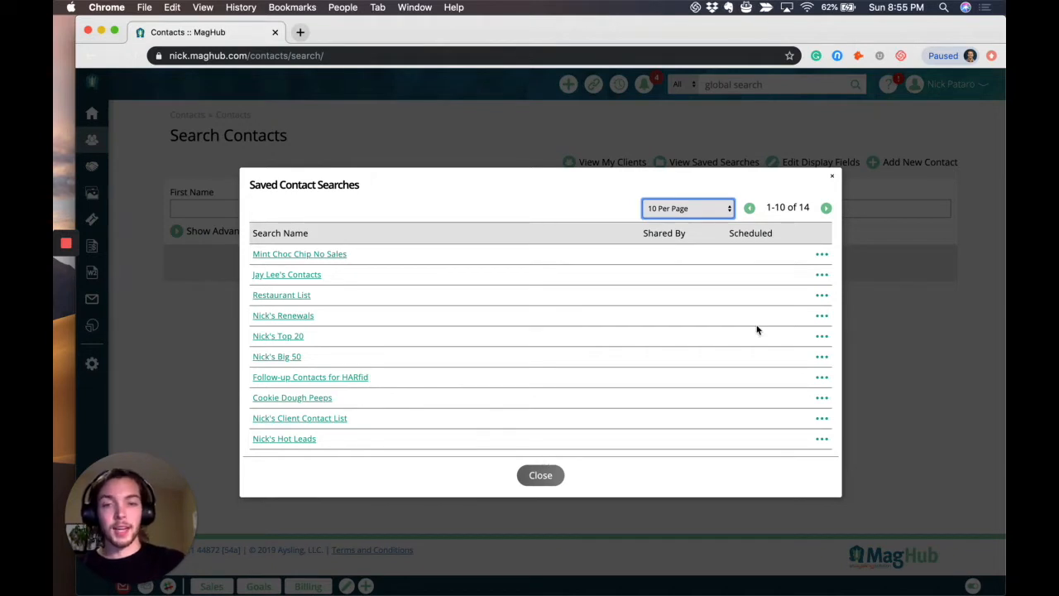
left_click(822, 319)
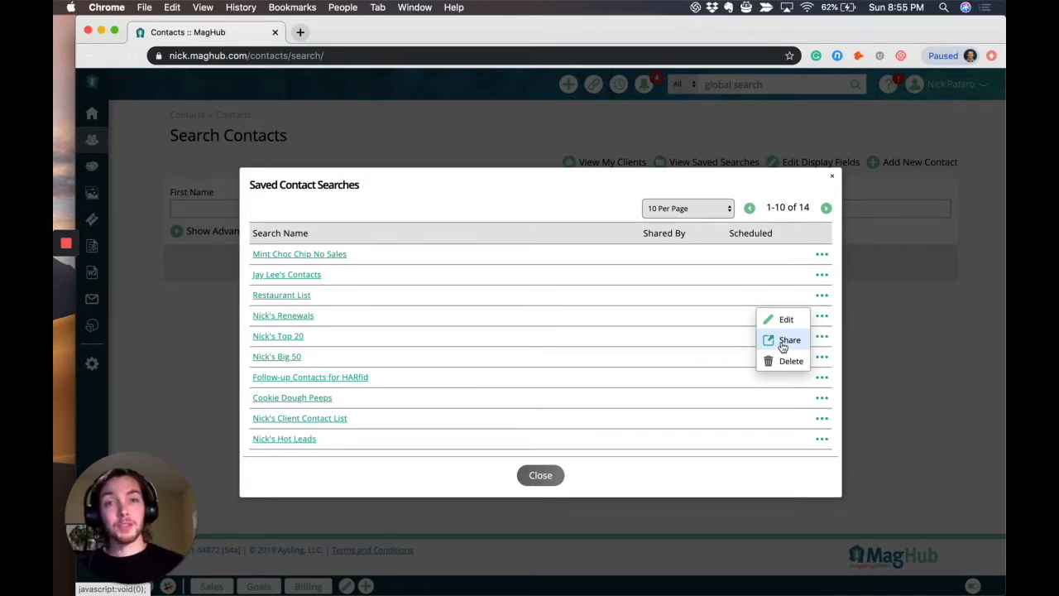
left_click(831, 176)
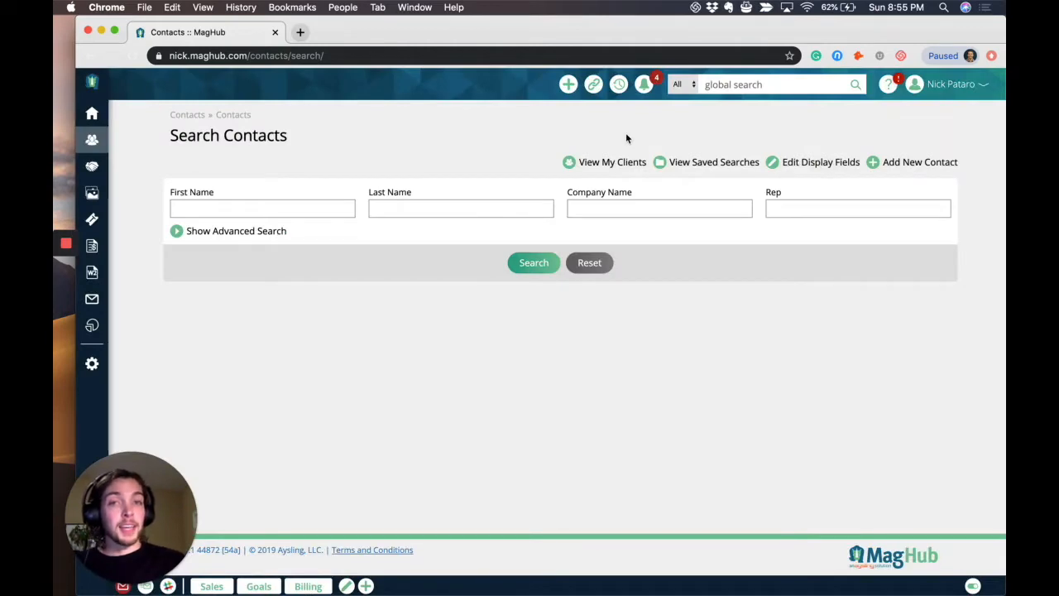
Go to the dashboard, view the saved contact searches through the quick links, and close the list.
left_click(93, 81)
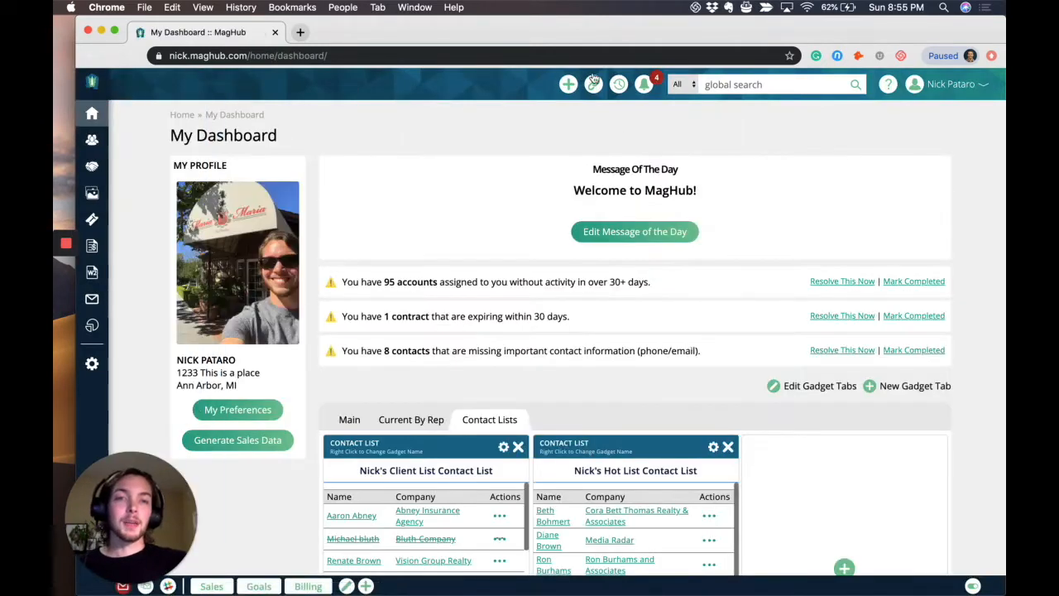
left_click(593, 84)
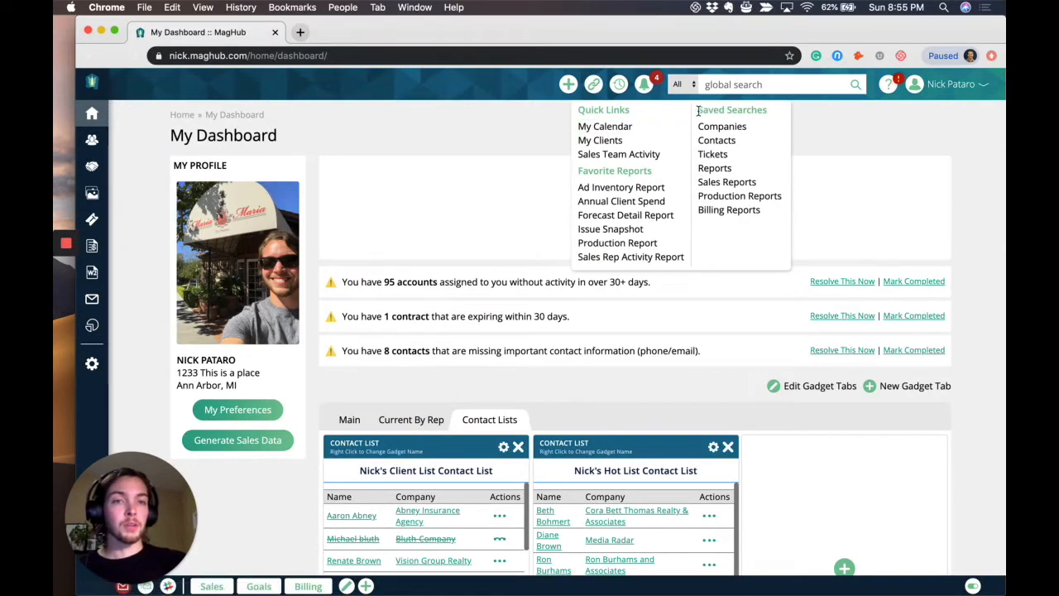
left_click(733, 142)
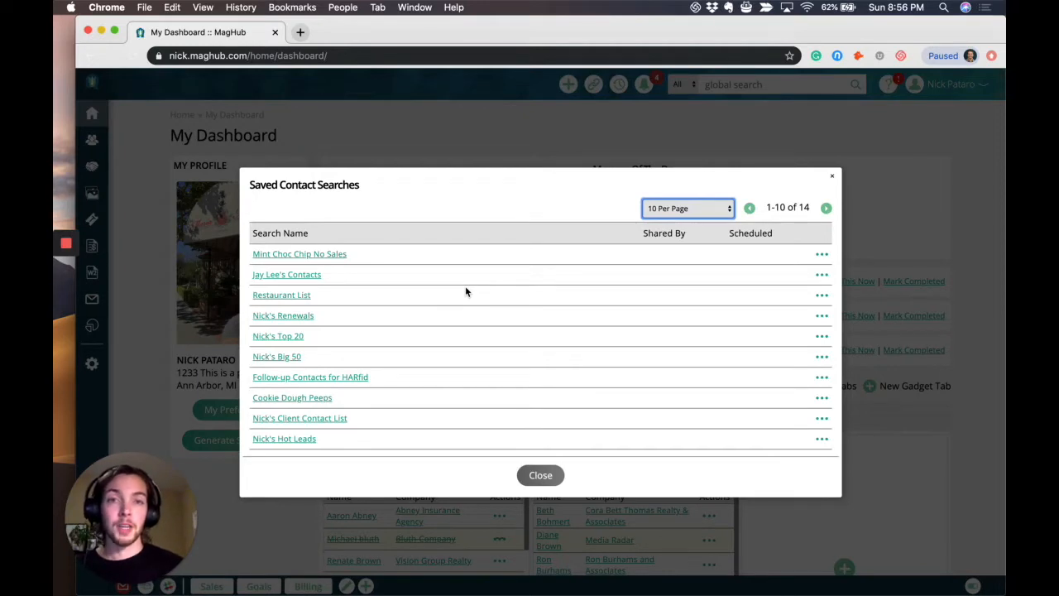
left_click(831, 175)
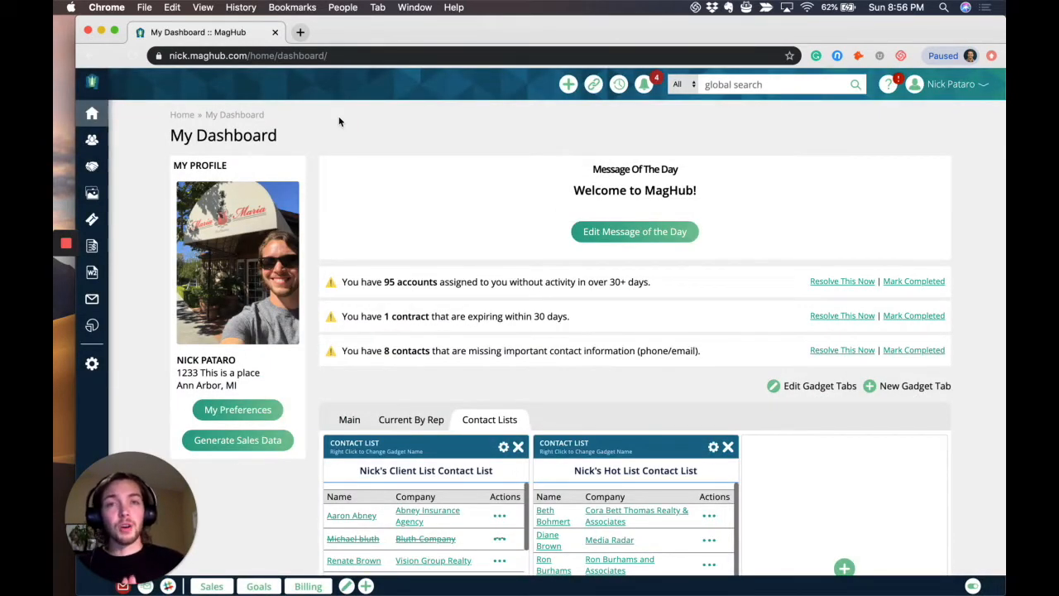
Run an unfiltered contact search with the advanced search options expanded, including the additional contact and company details.
left_click(91, 139)
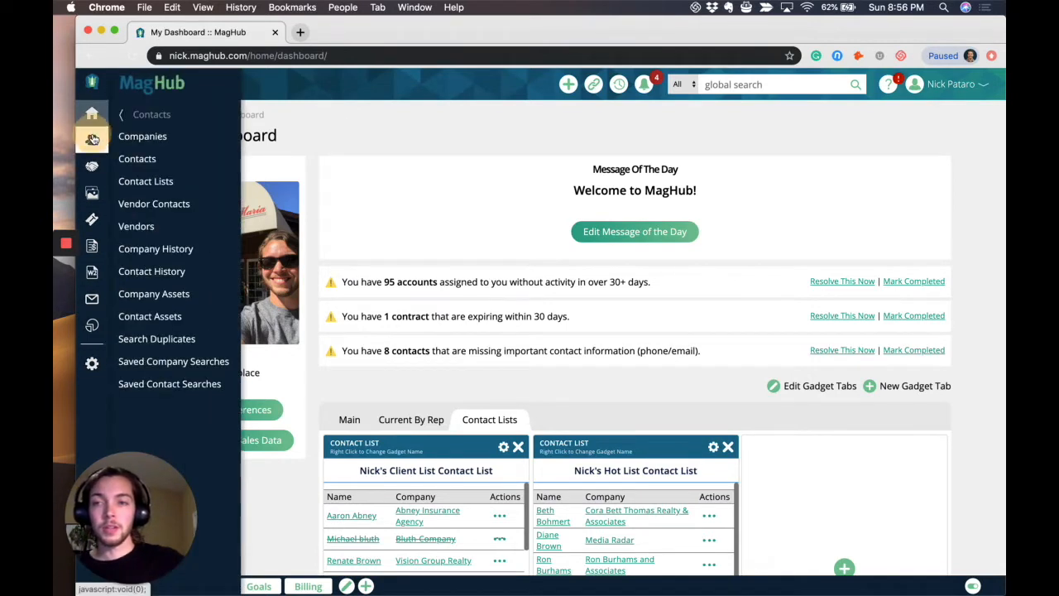
left_click(149, 158)
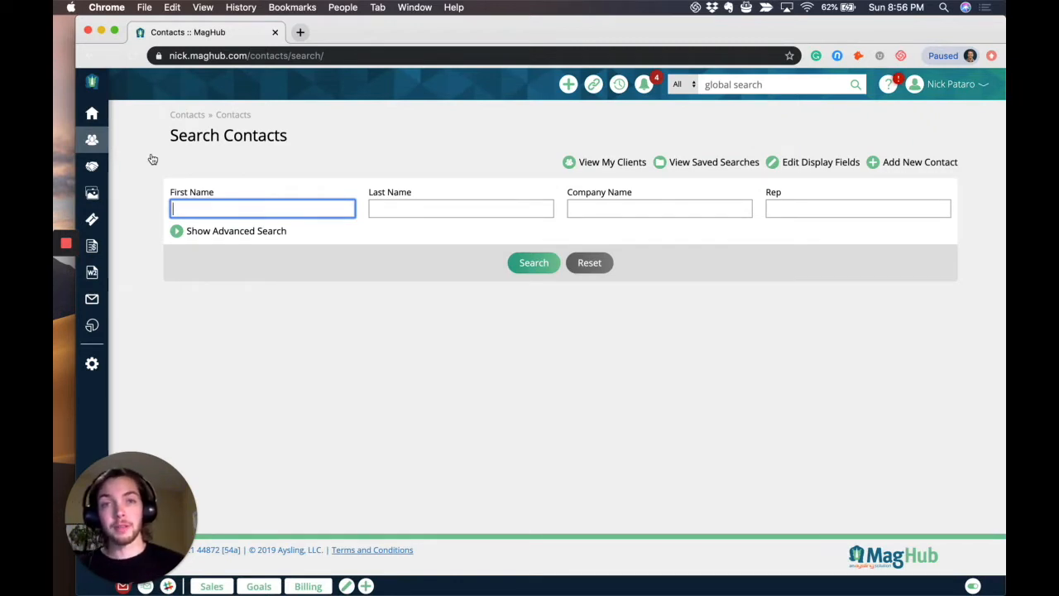
left_click(228, 232)
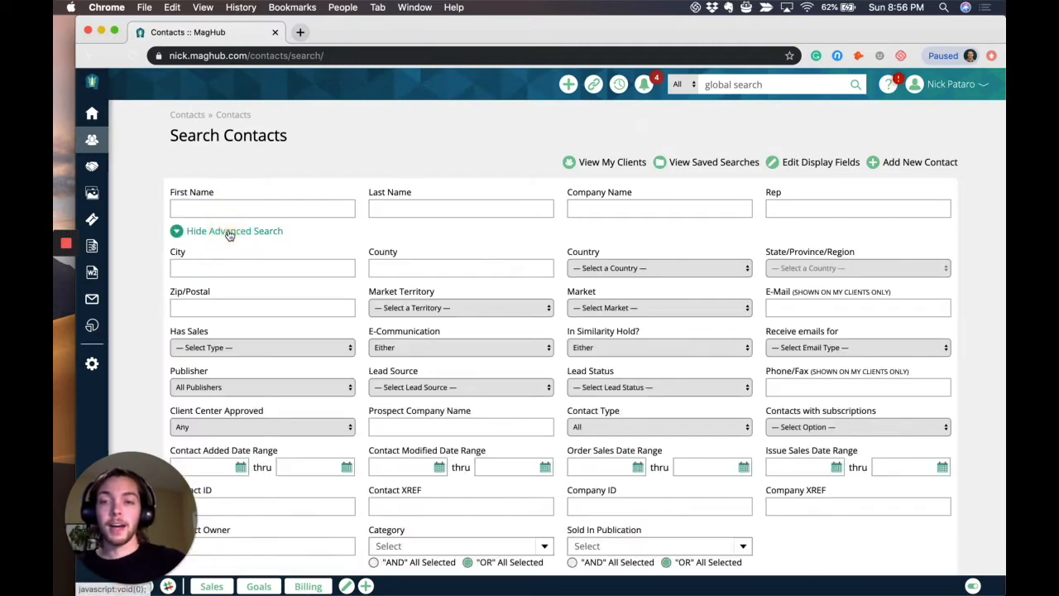
scroll(229, 235, "down", 5)
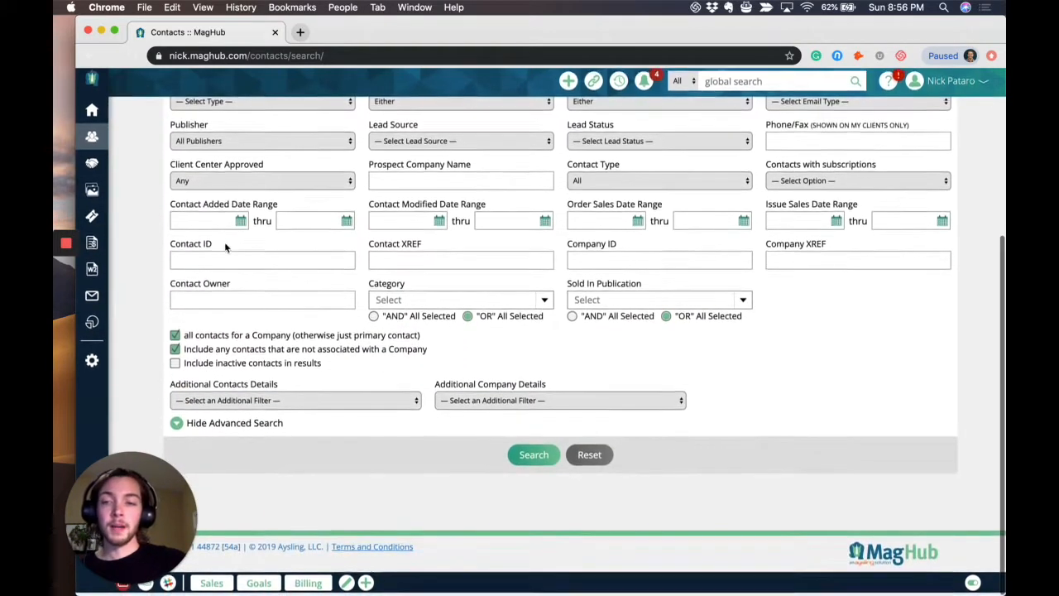
left_click_drag(168, 388, 286, 393)
left_click_drag(434, 387, 569, 390)
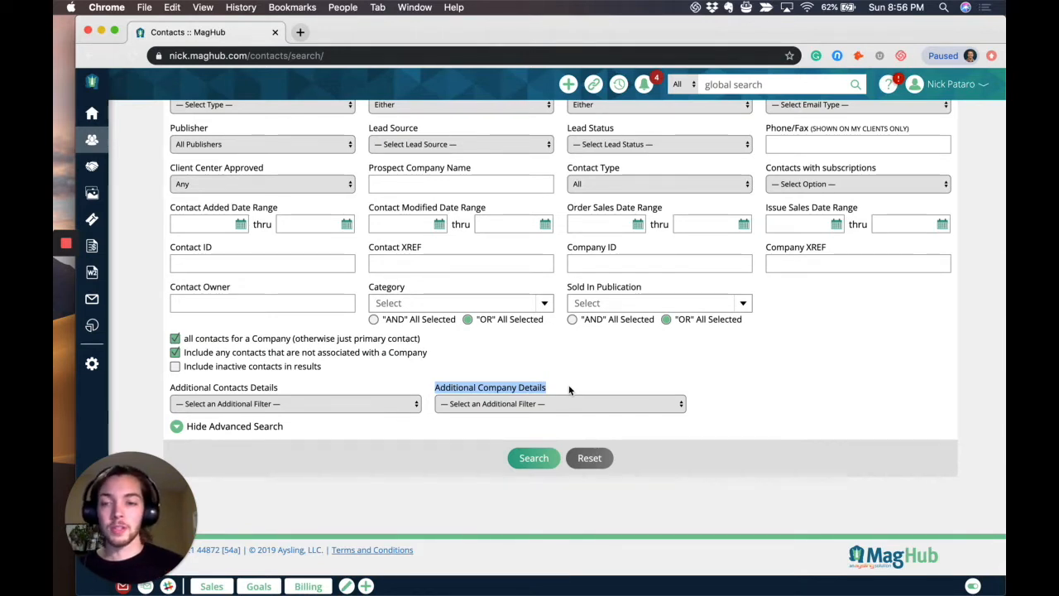
left_click(531, 459)
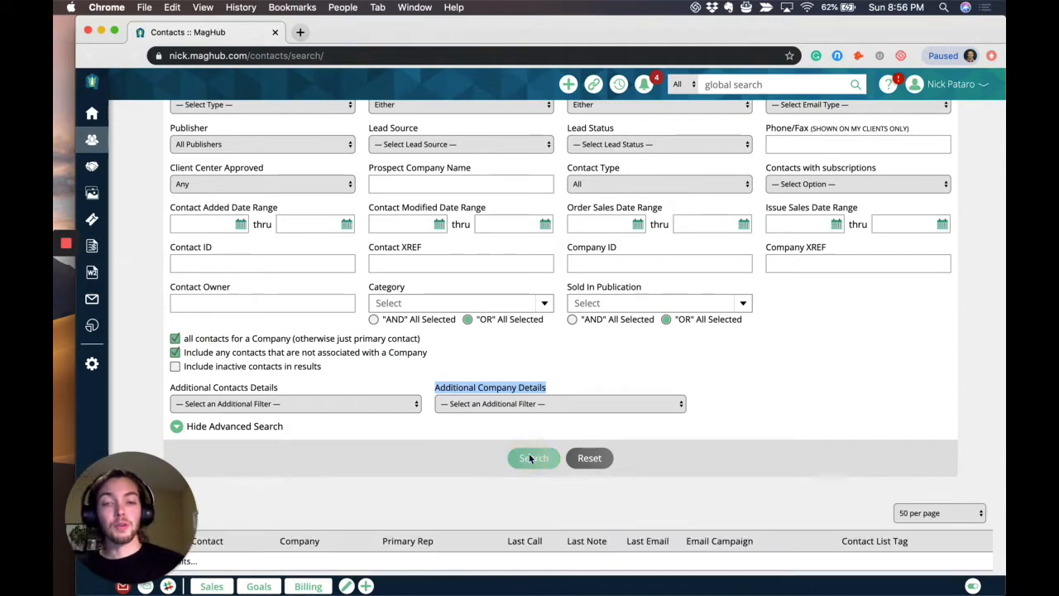
Select every contact on the results page except those of I love Sushi, Rudy's Advertiser, Rush, Email Invoice Test and the first BMW Motorcycles of Scottsdale contact.
scroll(531, 459, "down", 5)
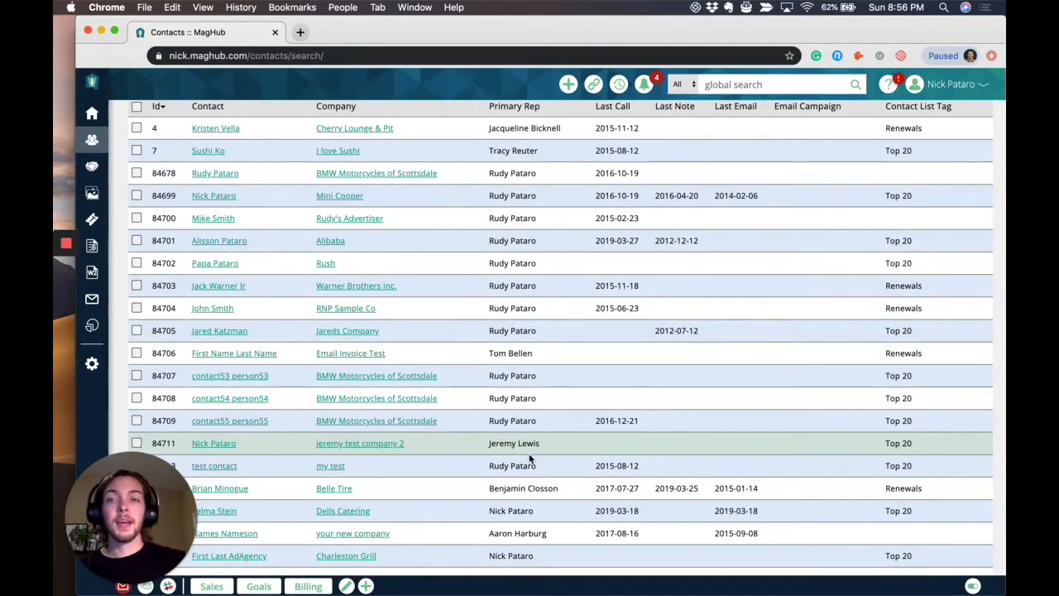
scroll(530, 459, "up", 2)
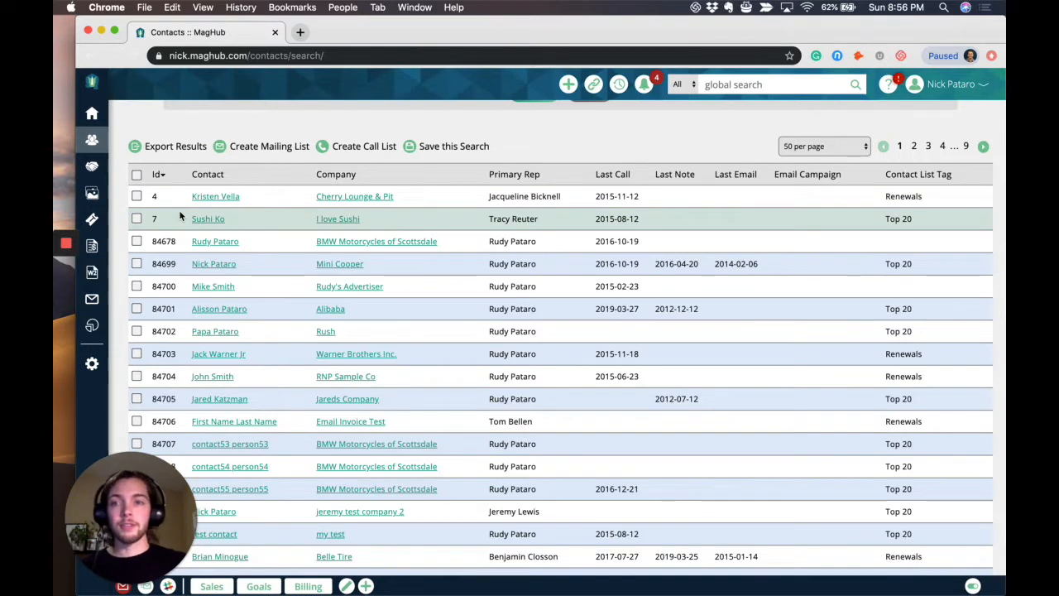
left_click(136, 175)
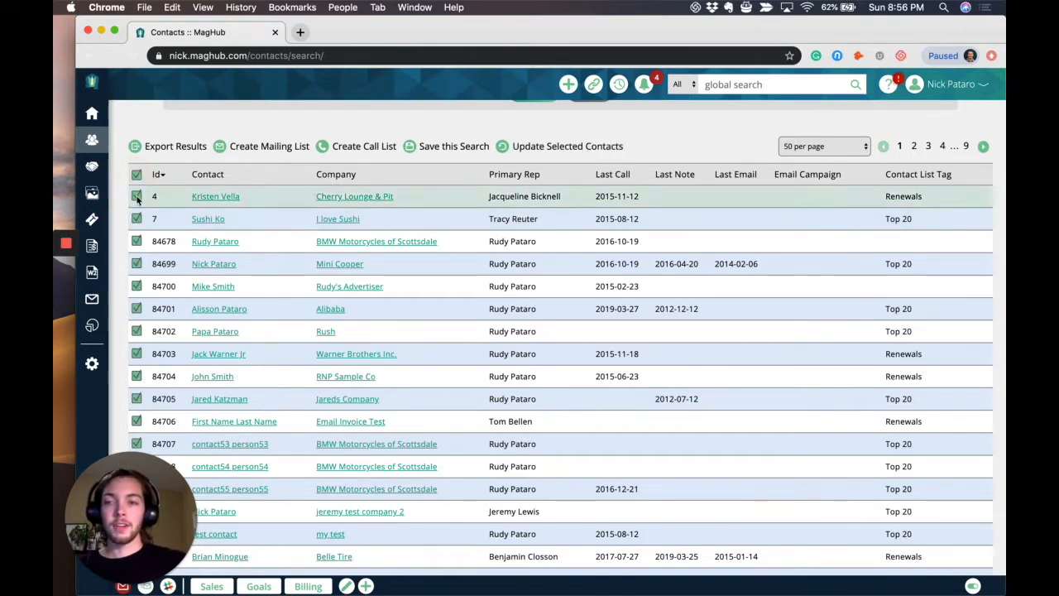
left_click(136, 241)
left_click(137, 218)
left_click(137, 287)
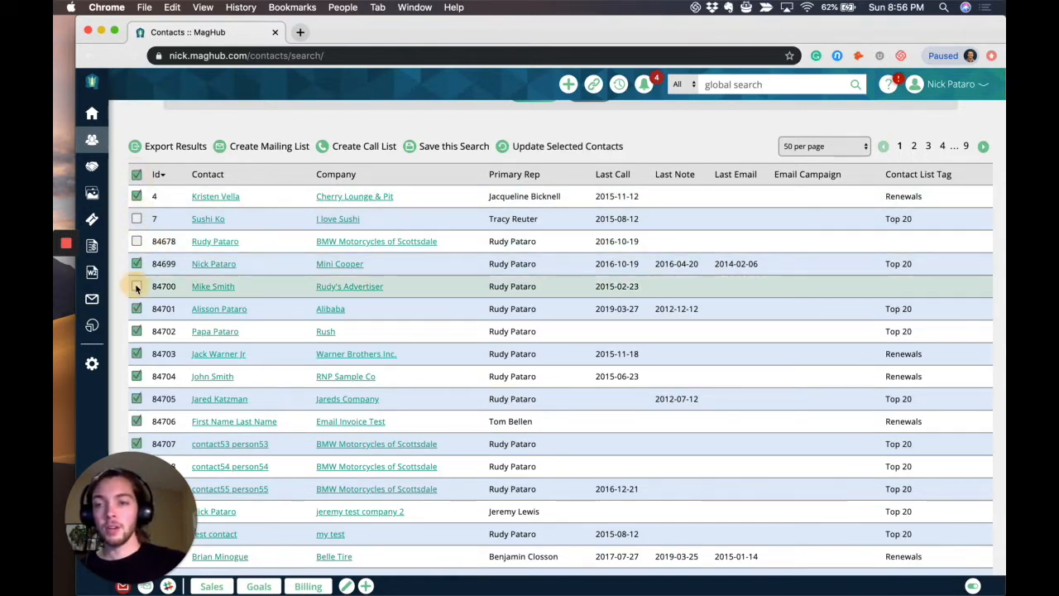
left_click(137, 331)
scroll(137, 331, "down", 3)
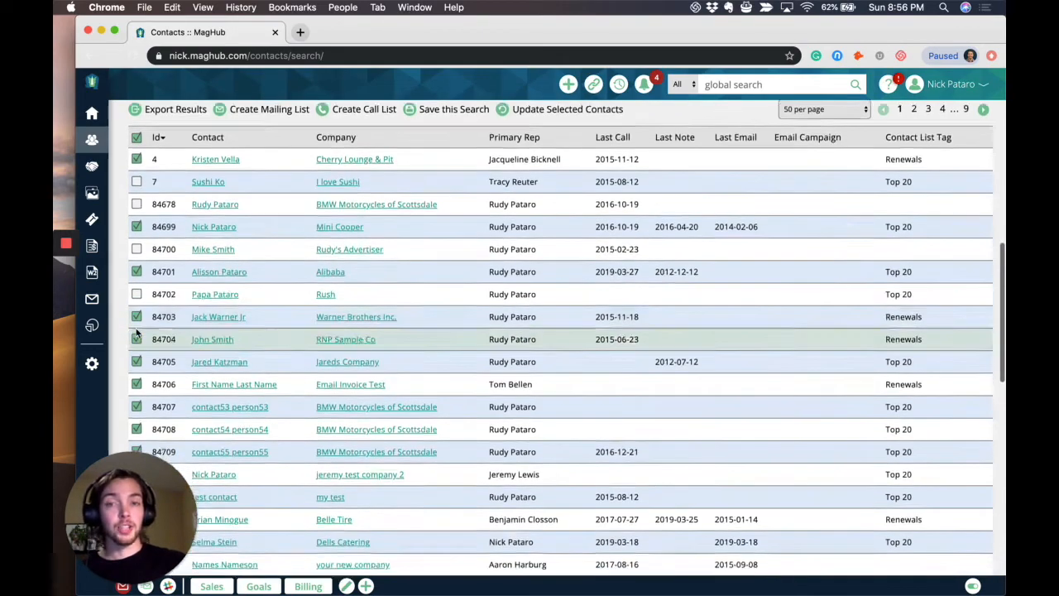
left_click(137, 325)
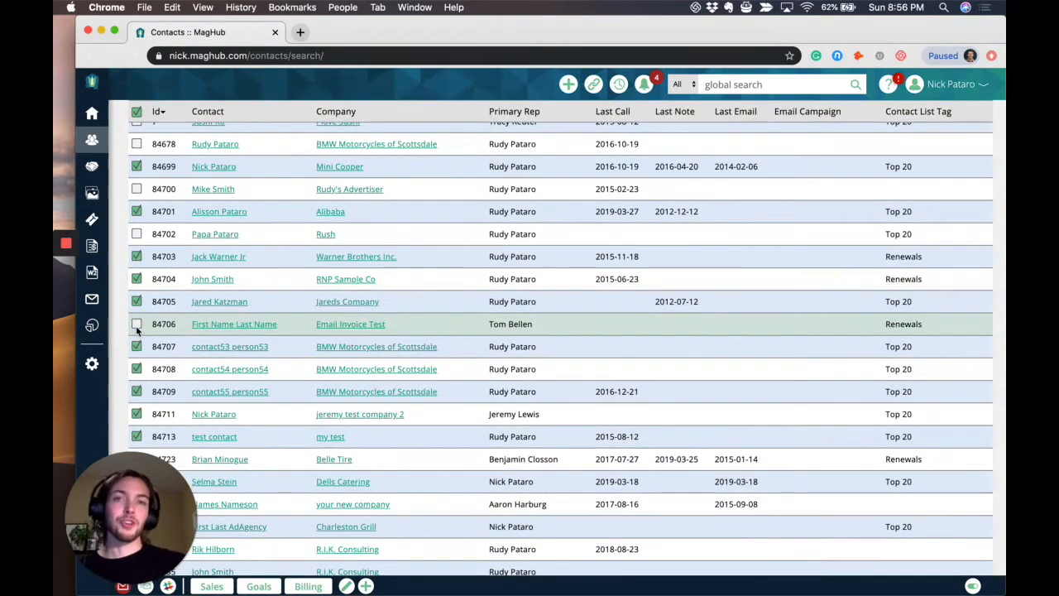
Start a bulk update of the selected contacts using the Change Dynamic Attribute action on Favorite Ice Cream Flavor.
scroll(136, 328, "up", 5)
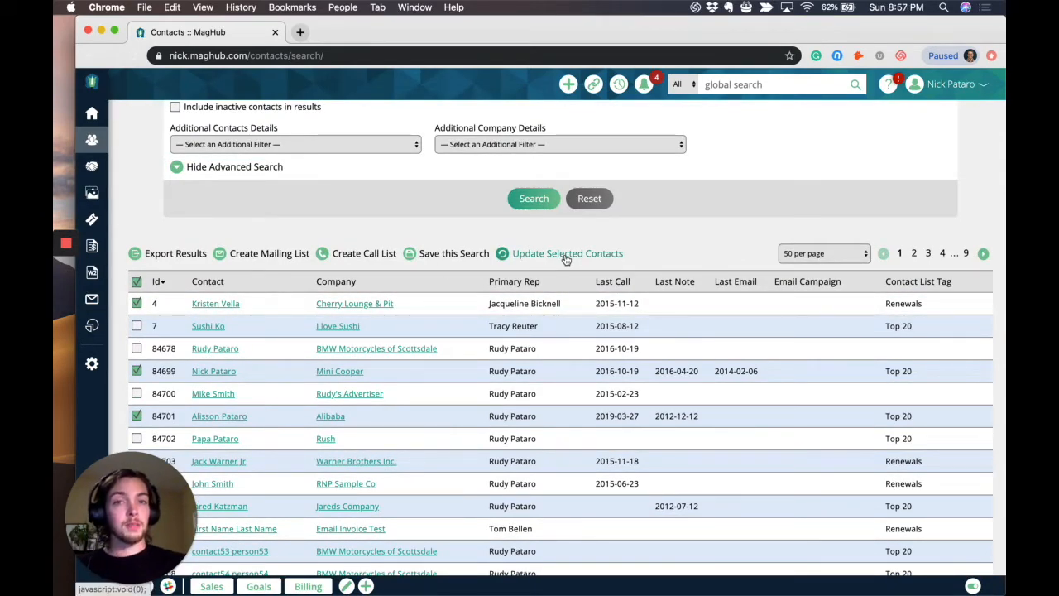
left_click(565, 254)
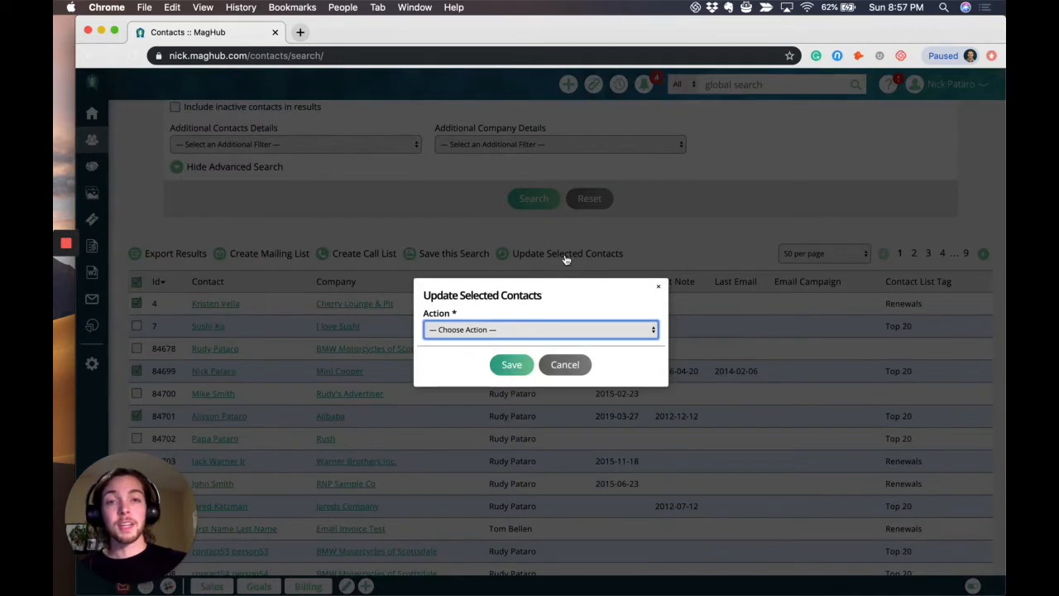
left_click(584, 335)
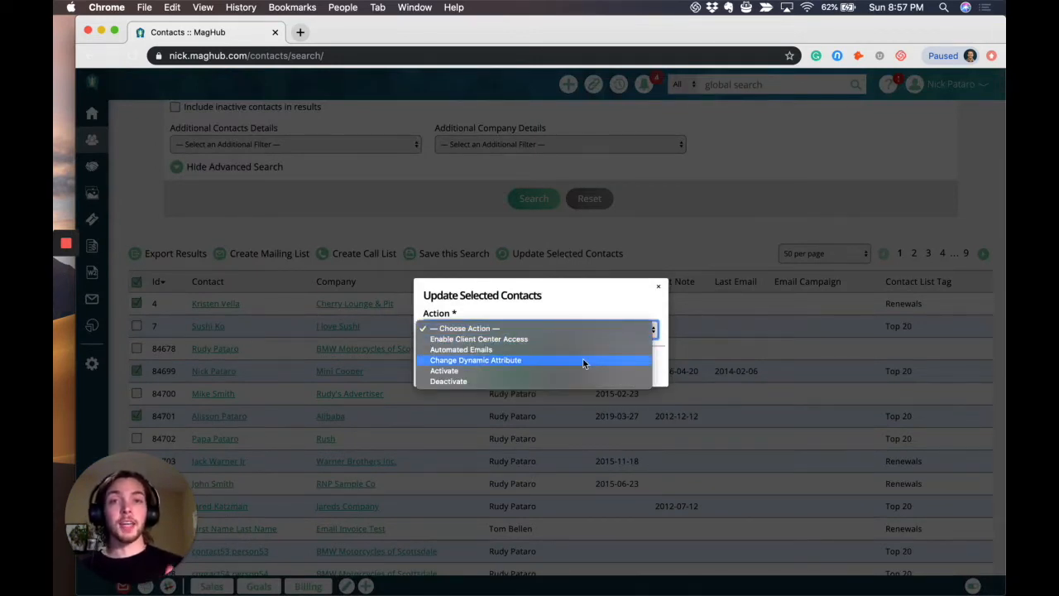
left_click(584, 360)
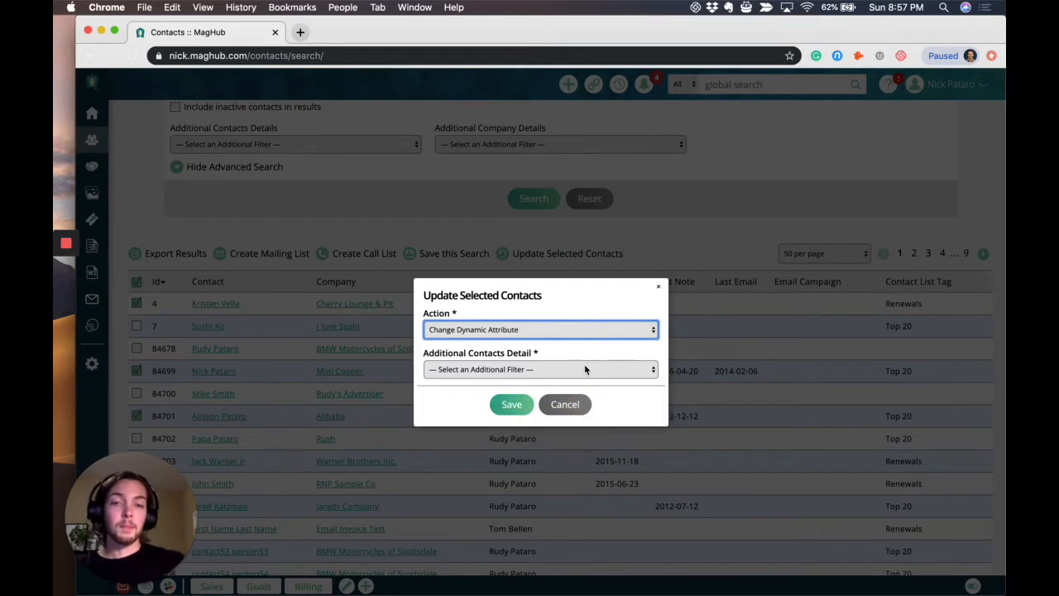
left_click(584, 368)
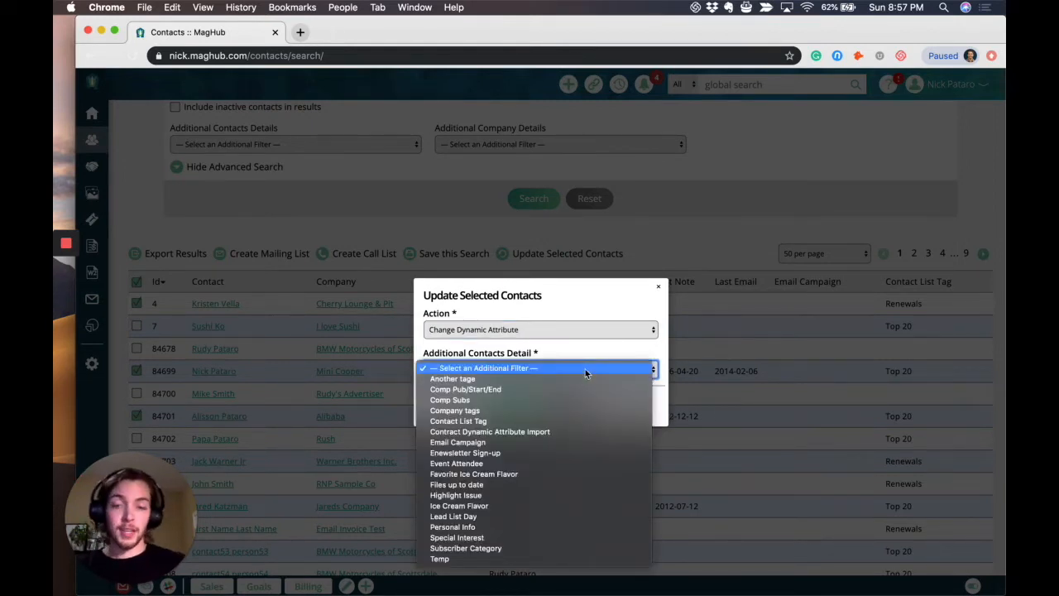
left_click(542, 475)
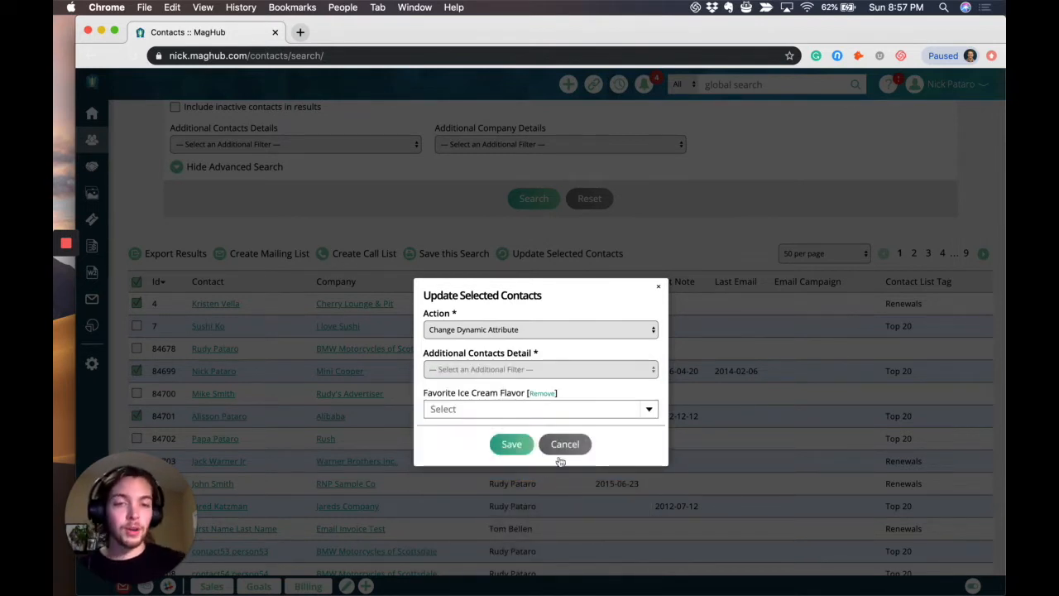
Choose Chocolate Chip as the favorite ice cream flavor, and close the bulk update without saving.
left_click(639, 409)
scroll(472, 478, "down", 3)
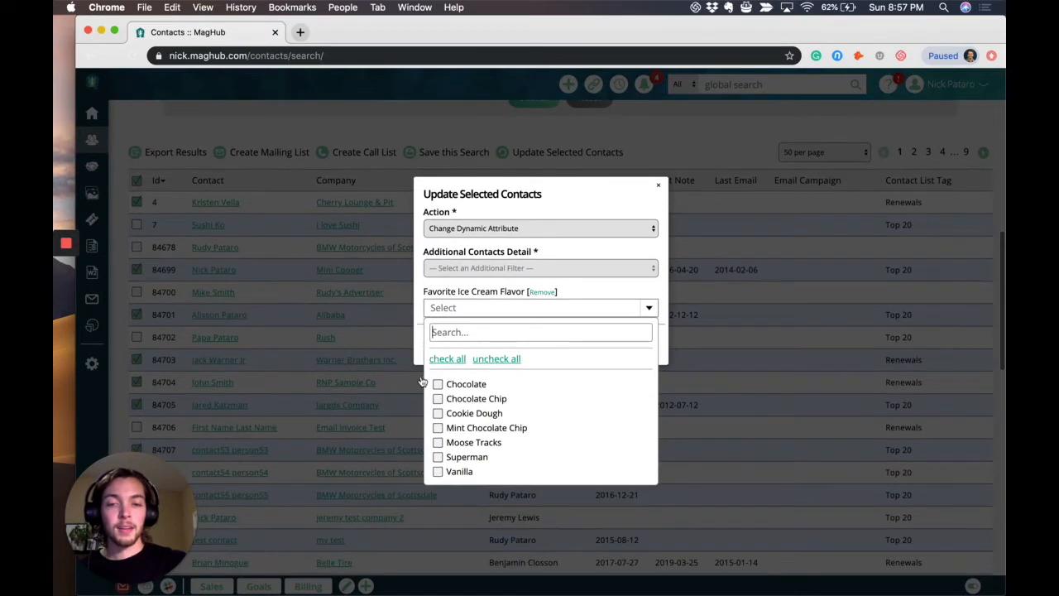
left_click(437, 394)
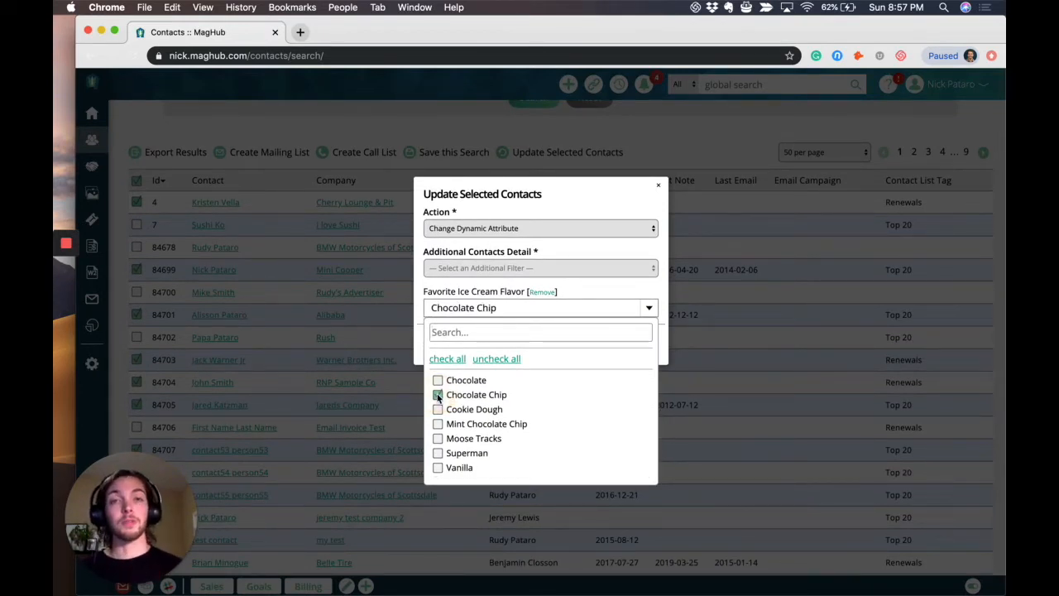
left_click(622, 202)
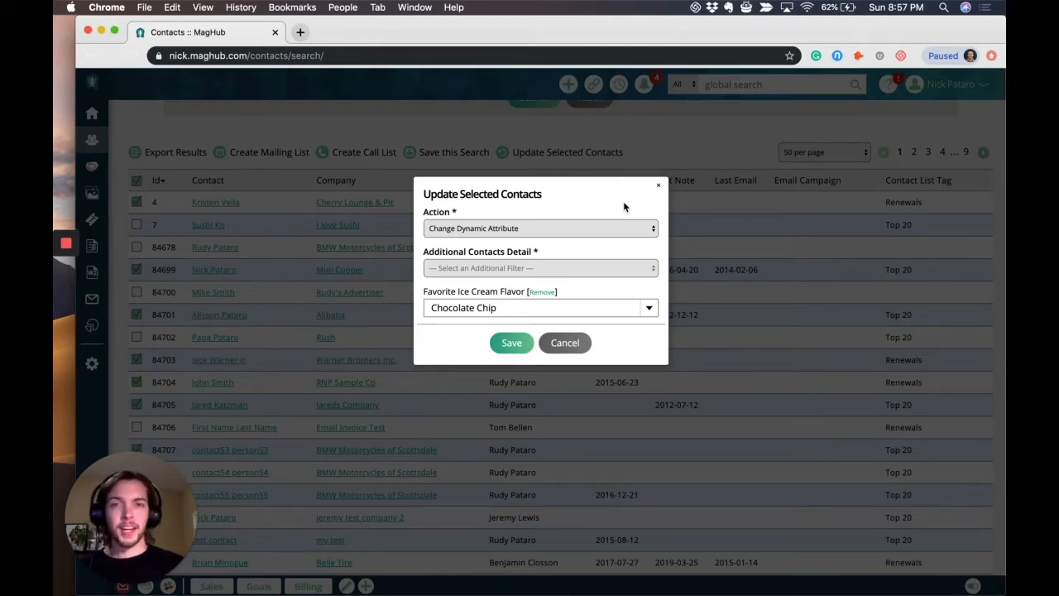
left_click(657, 184)
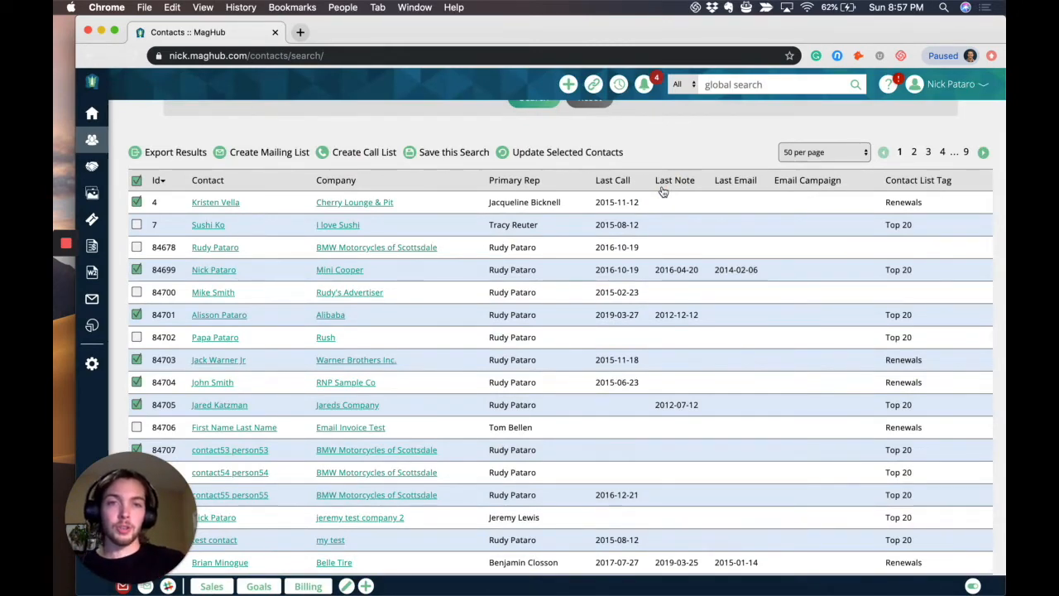
scroll(661, 191, "up", 10)
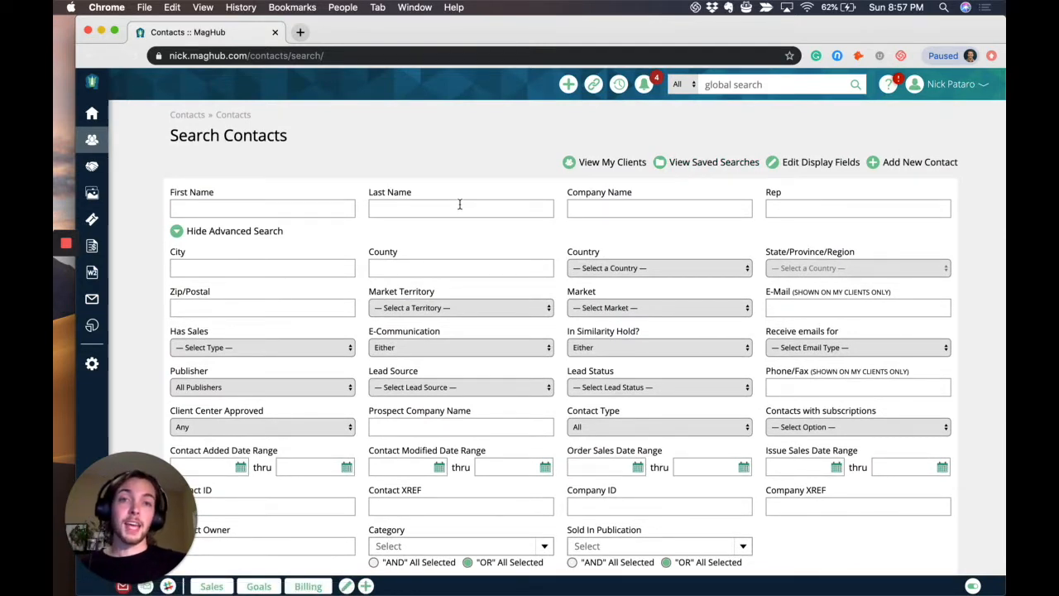
scroll(460, 205, "down", 5)
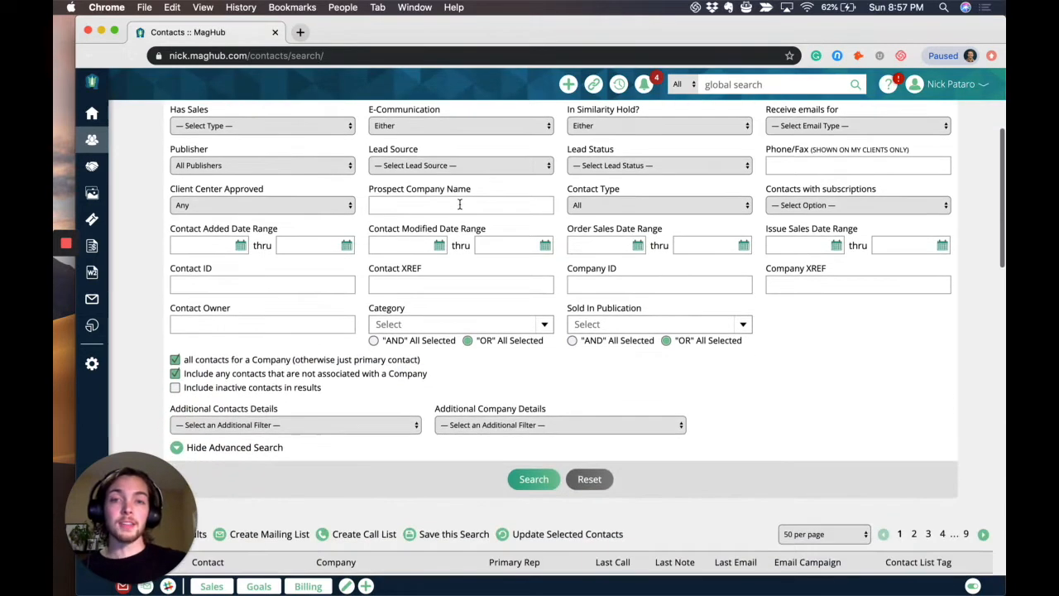
scroll(459, 203, "down", 3)
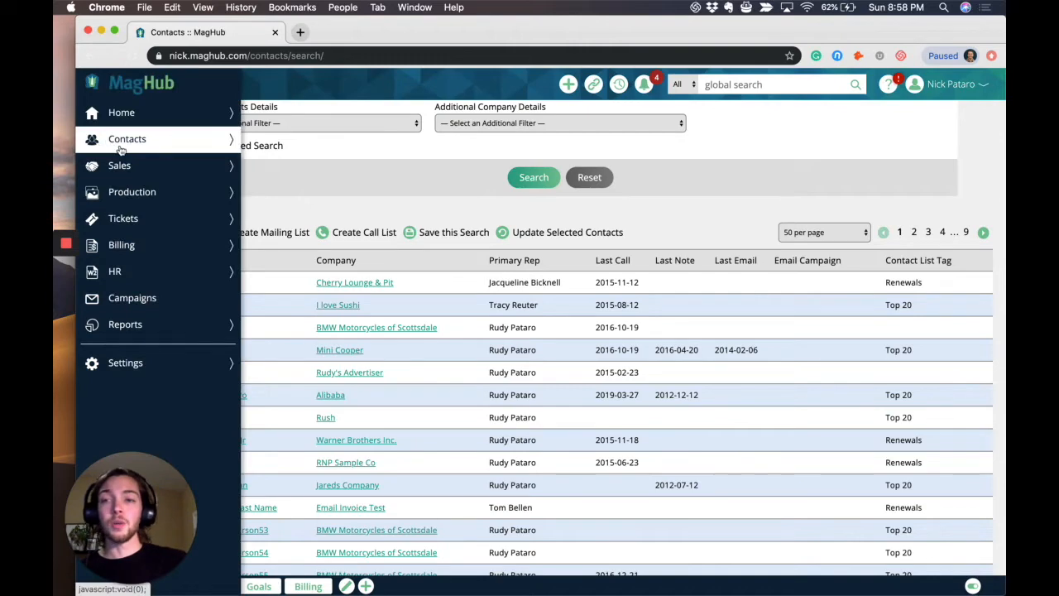
Set the Best Food in Cleveland contact list's dynamic search filter to the Mint Choc Chip No Sales saved search and save.
left_click(120, 147)
left_click(175, 183)
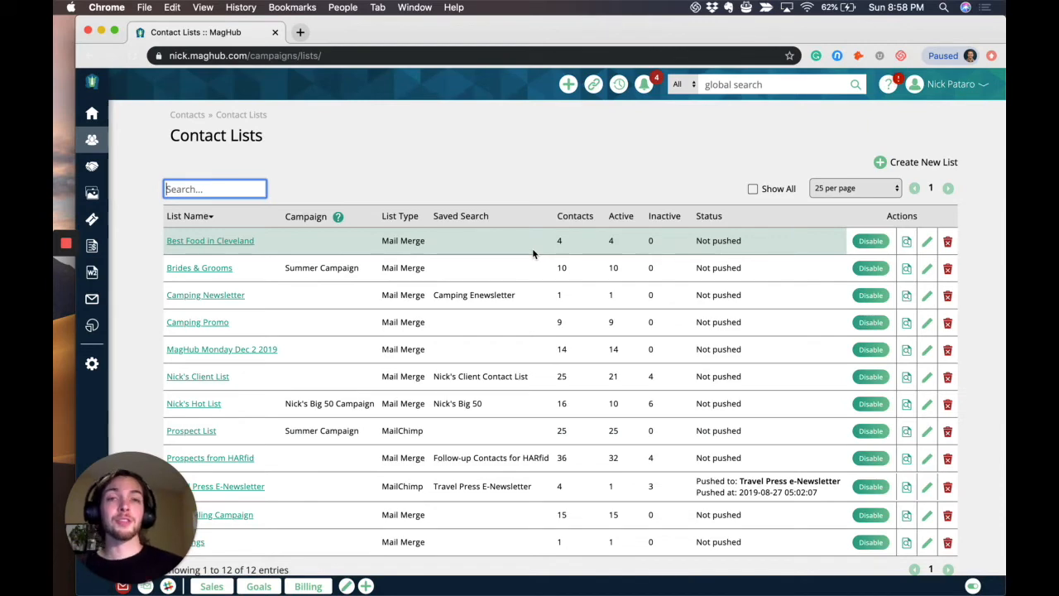
left_click(927, 243)
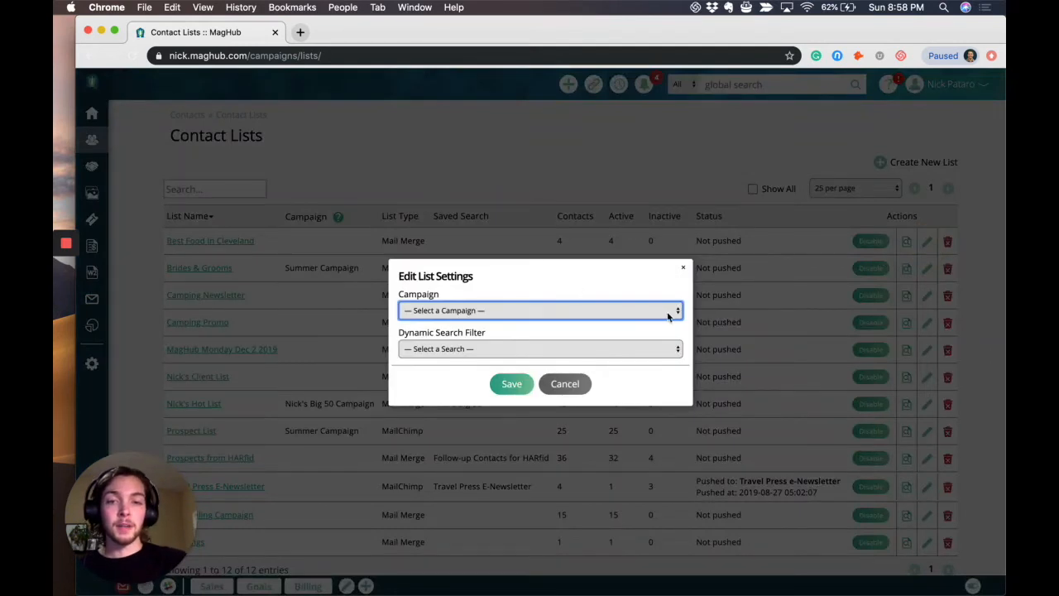
left_click(668, 350)
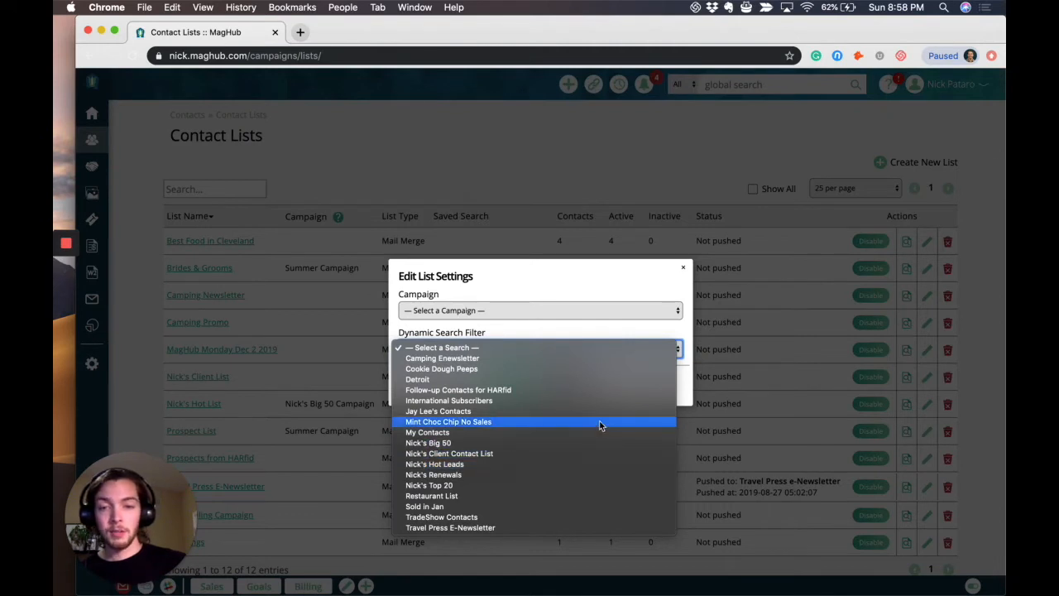
left_click(556, 421)
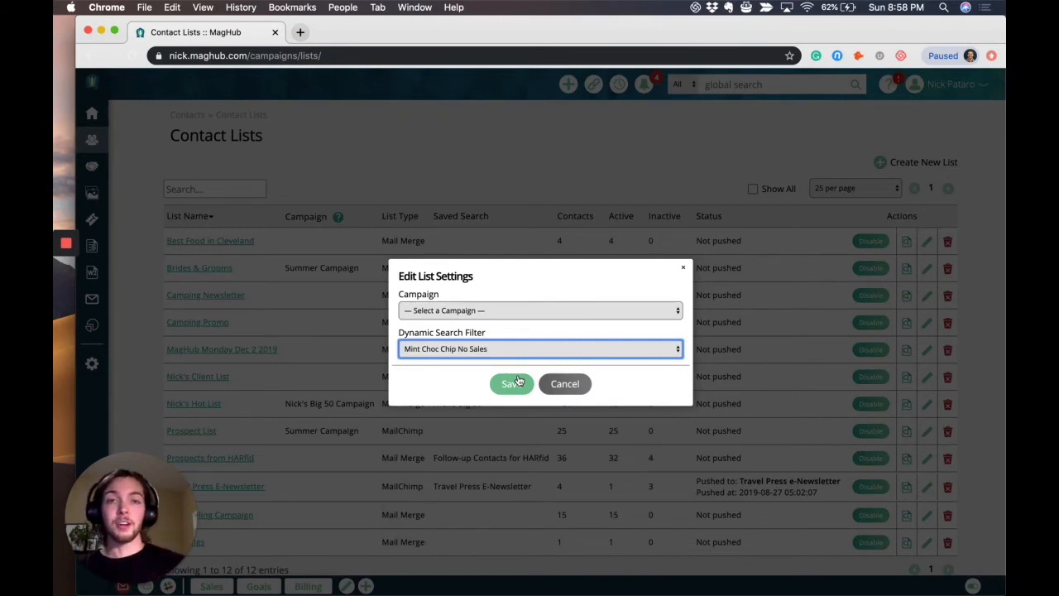
left_click(518, 382)
Go to the home dashboard and look through the contacts in the client list gadget.
left_click(95, 85)
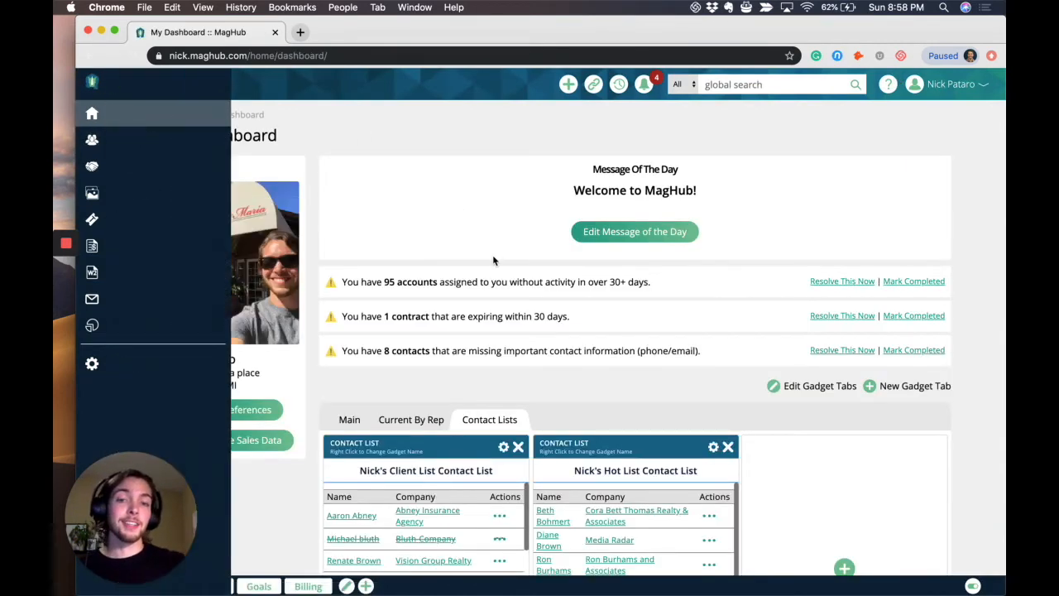
scroll(493, 260, "down", 5)
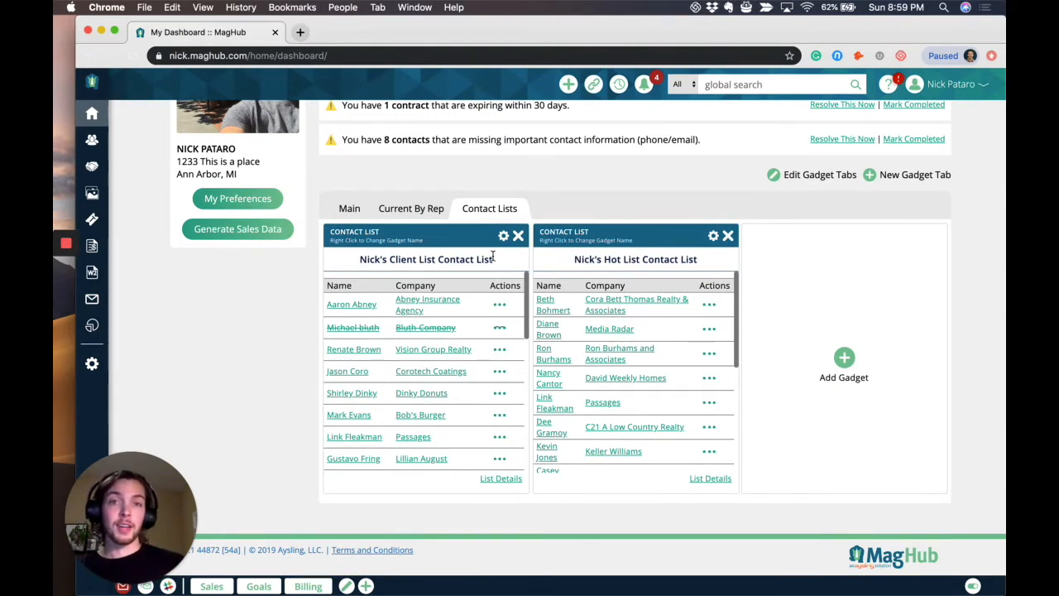
scroll(517, 290, "down", 2)
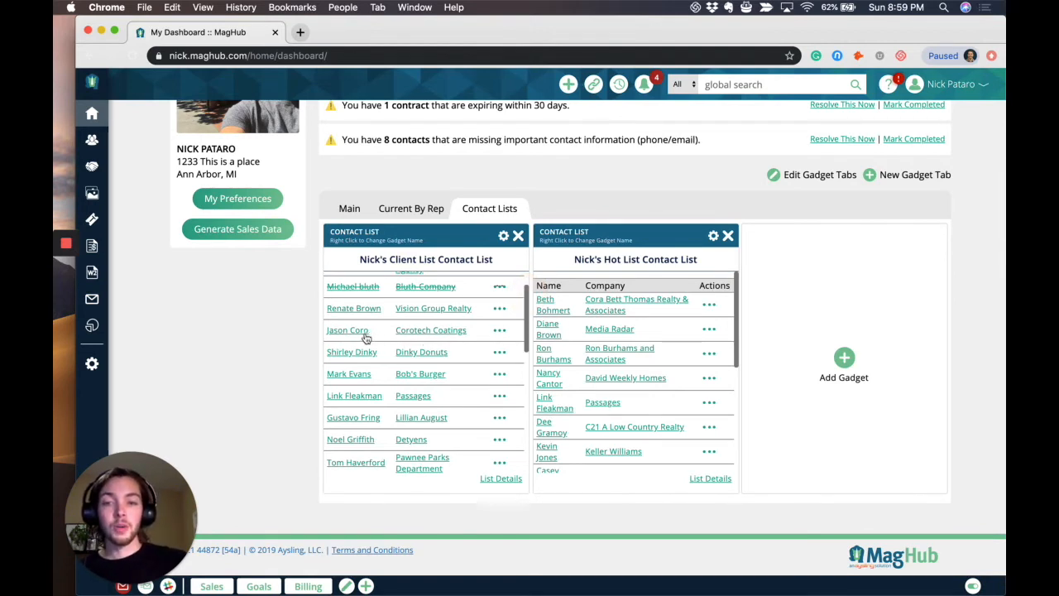
Open an email to the Corotech Coatings contact from the client list gadget, close it unsent, and show that contact's available actions again.
left_click(496, 331)
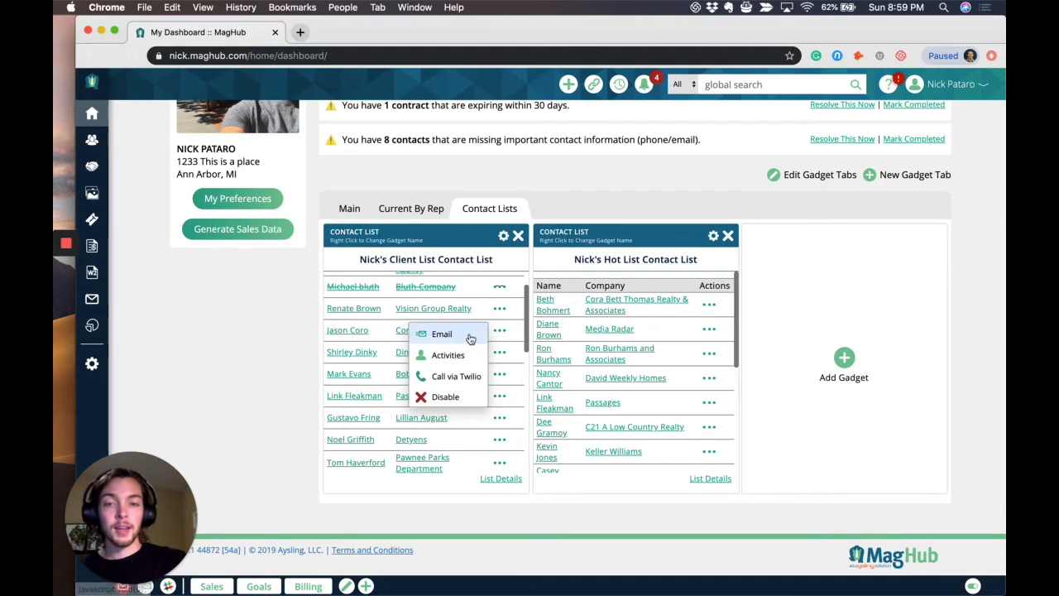
left_click(469, 338)
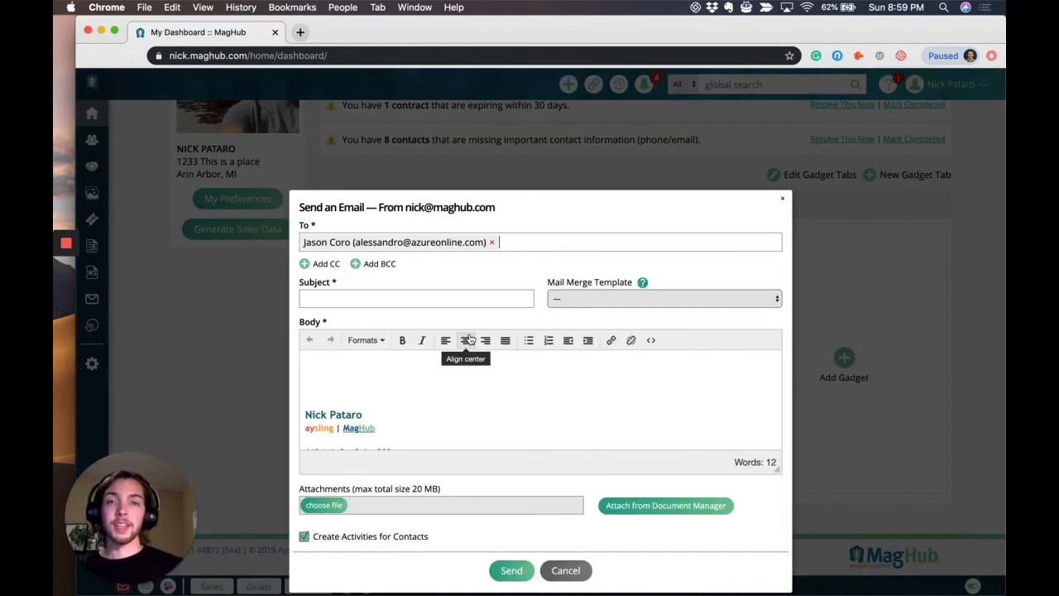
left_click(782, 198)
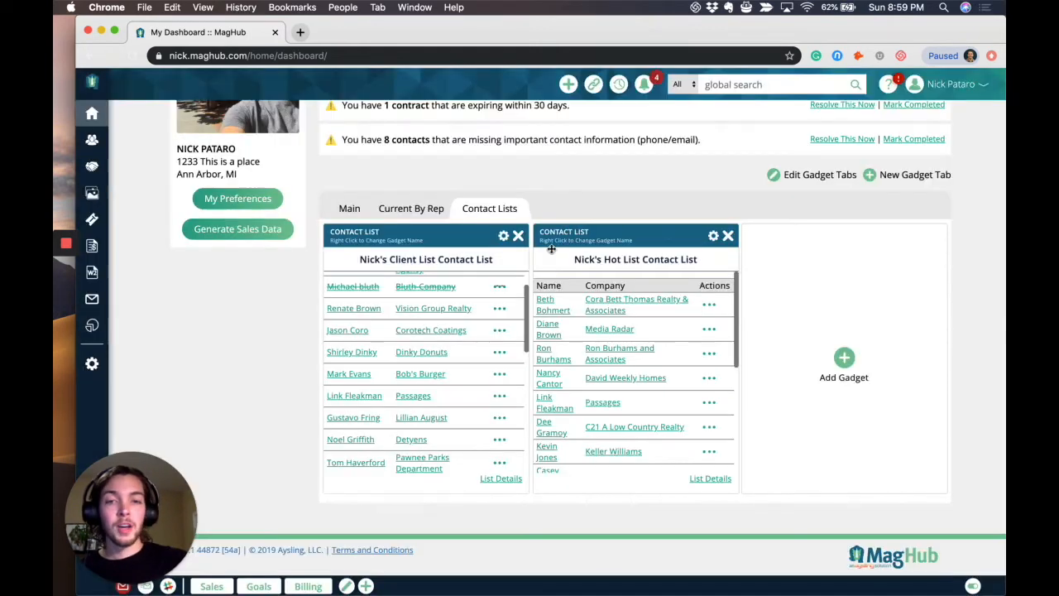
left_click(499, 330)
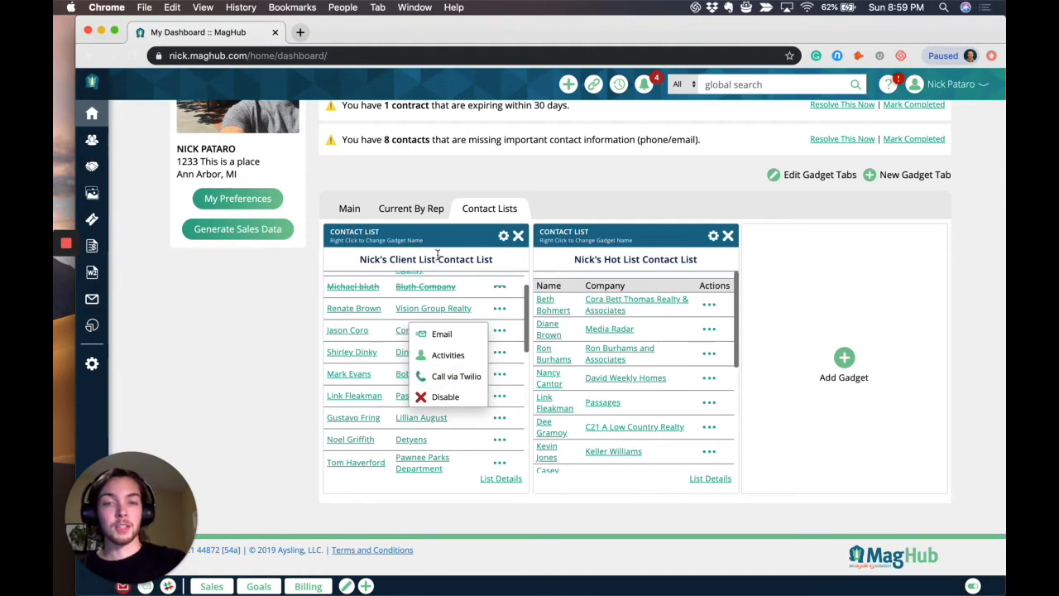
Open the client list gadget's settings and review the selectable contact lists, keeping the client list chosen.
left_click(504, 238)
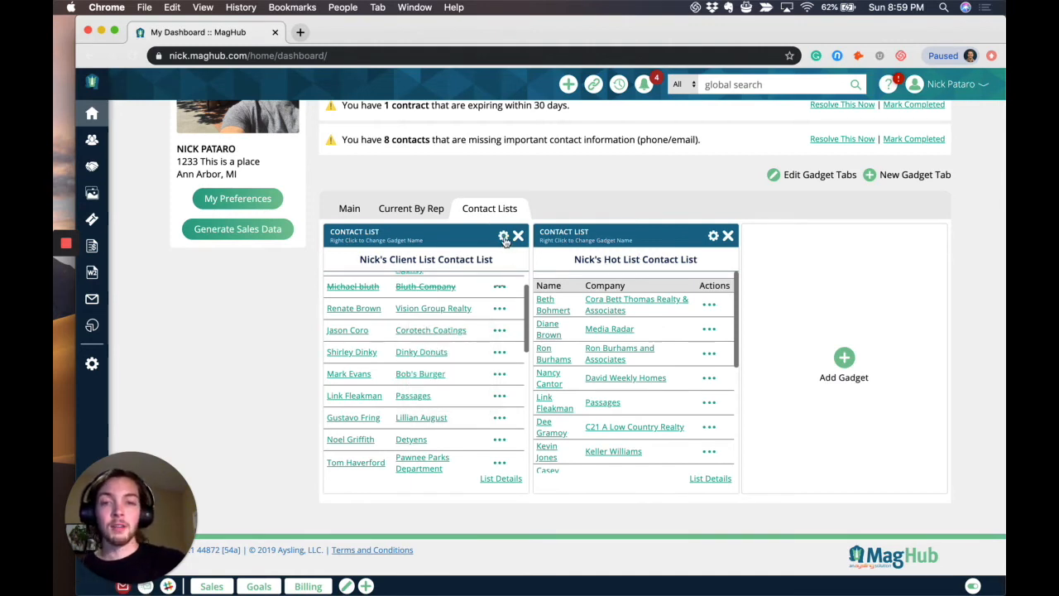
left_click(504, 238)
left_click(453, 278)
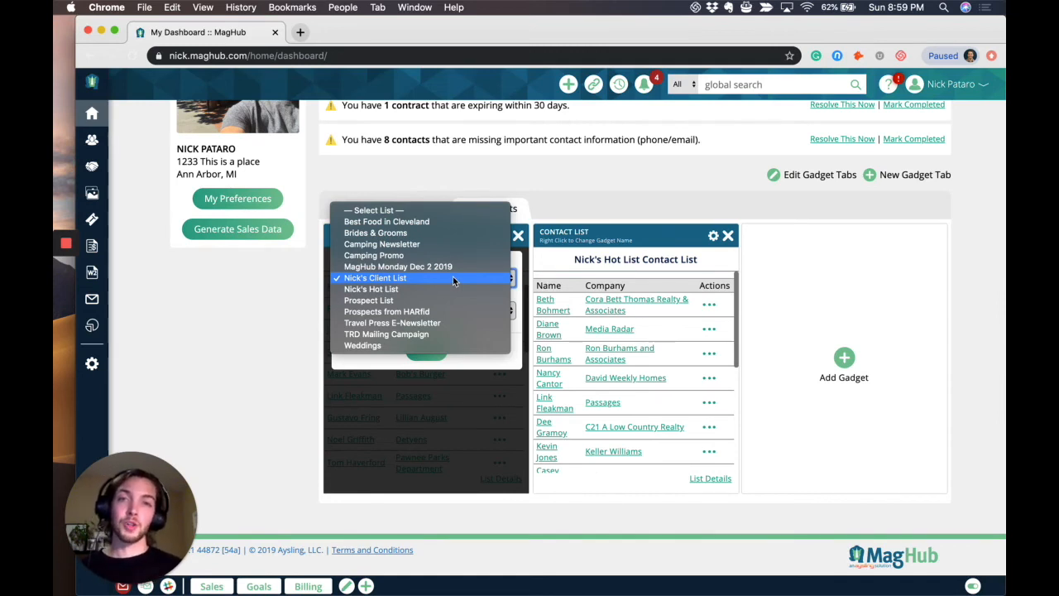
left_click(453, 278)
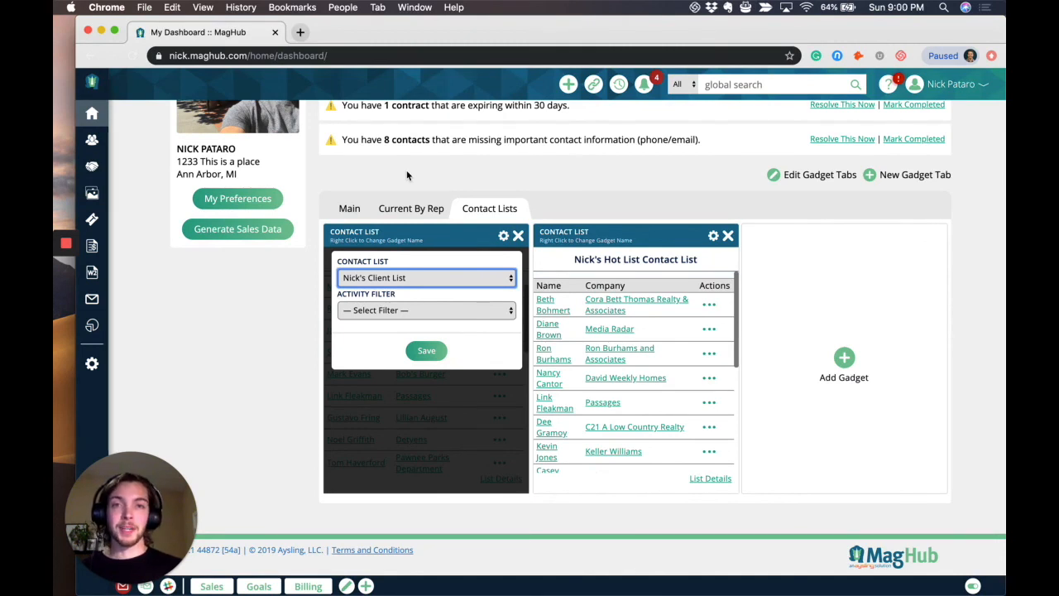
mouse_move(66, 245)
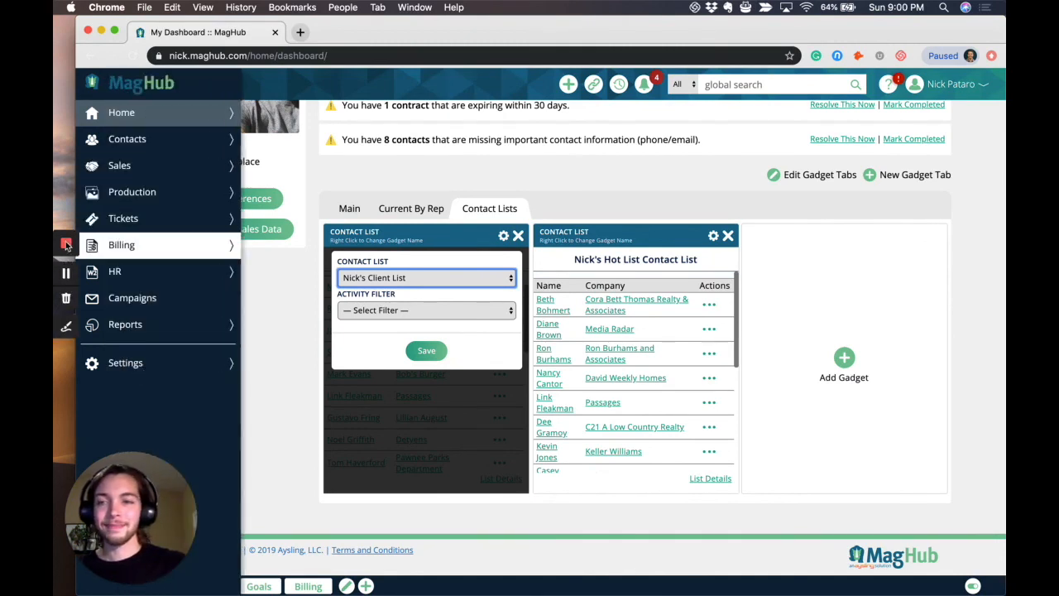